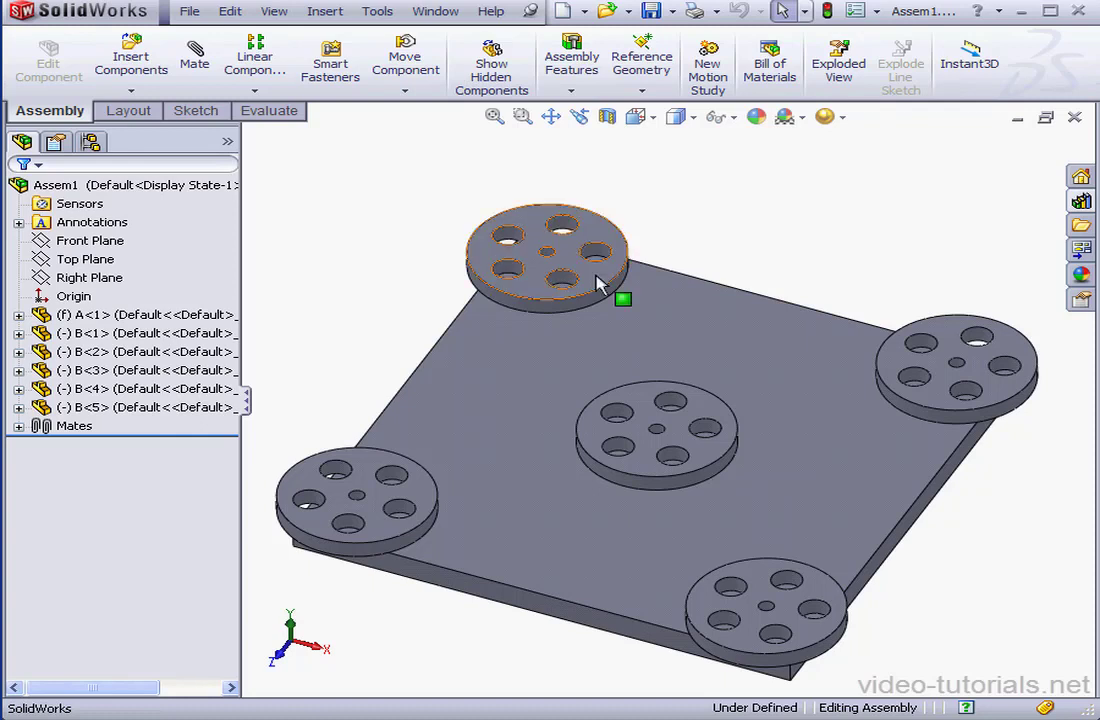
Step: Rotate the rear corner pulley and the centre pulley slightly to test that each turns on its own
drag(620, 285, 575, 300)
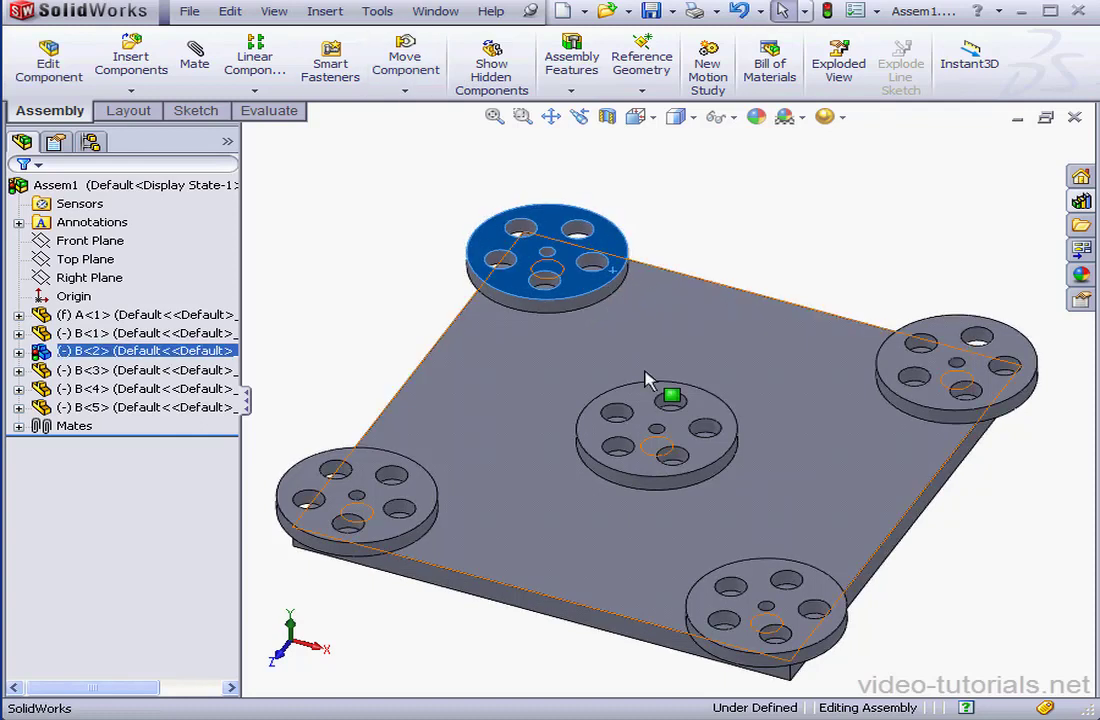
mouse_move(643, 400)
mouse_down()
mouse_move(606, 420)
mouse_move(630, 405)
mouse_up()
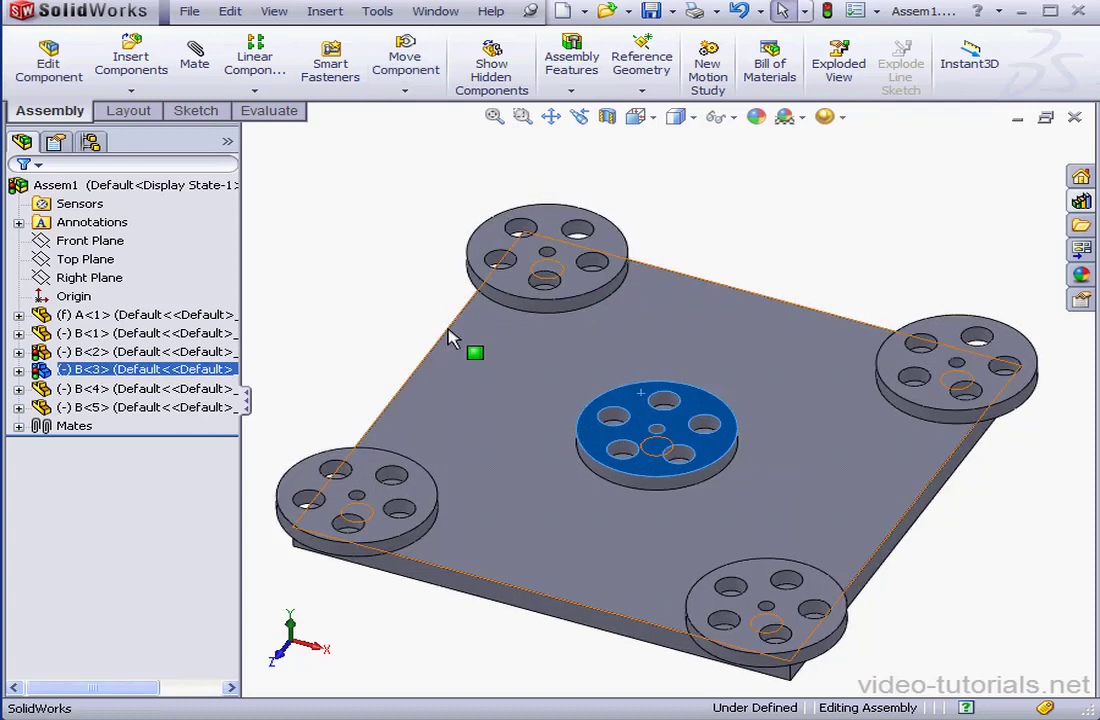
click(380, 290)
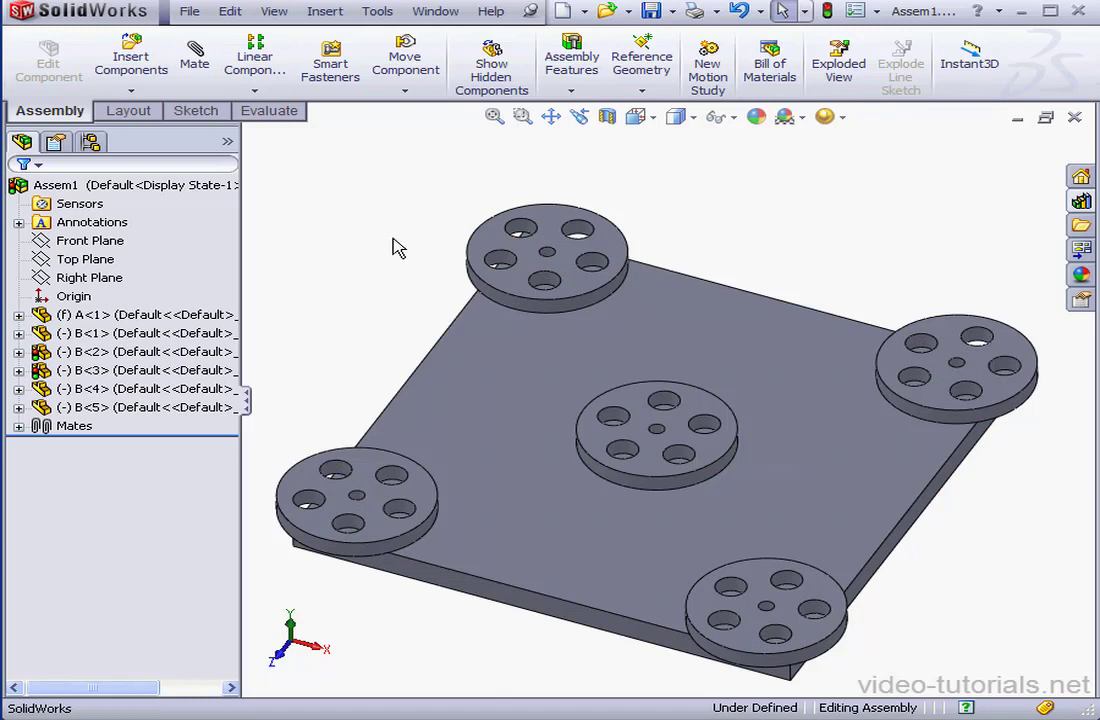
Step: Start a Belt/Chain assembly feature and add the outer cylindrical faces of all five pulleys as belt members
click(571, 92)
click(617, 297)
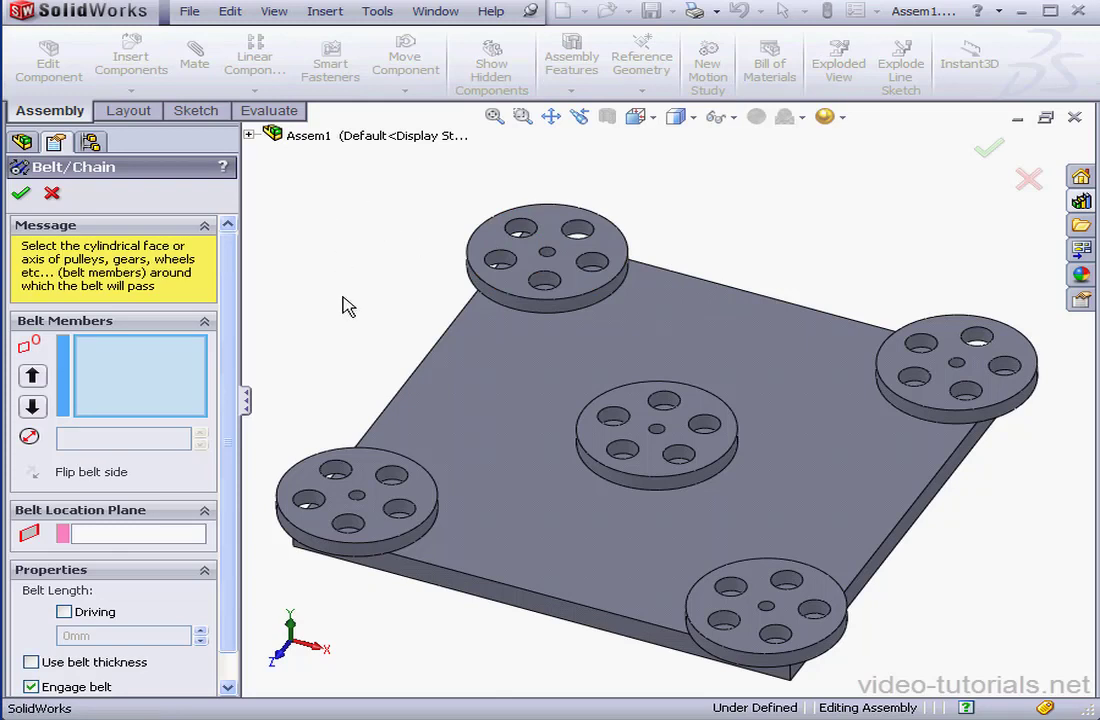
click(343, 548)
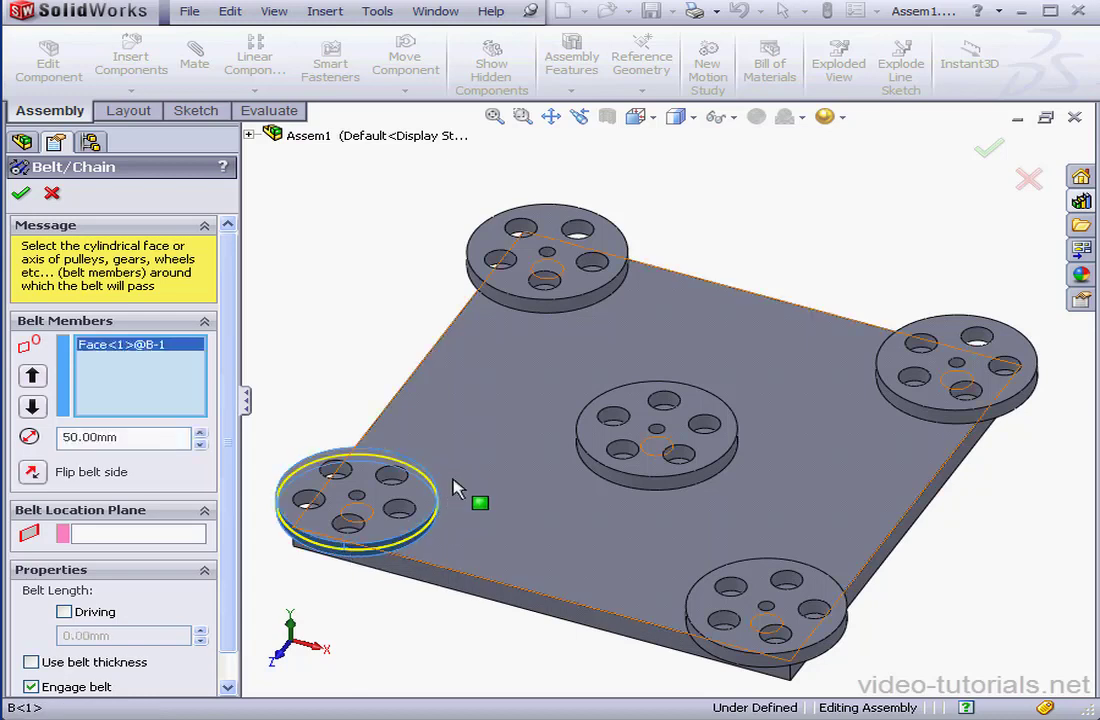
click(551, 316)
click(630, 484)
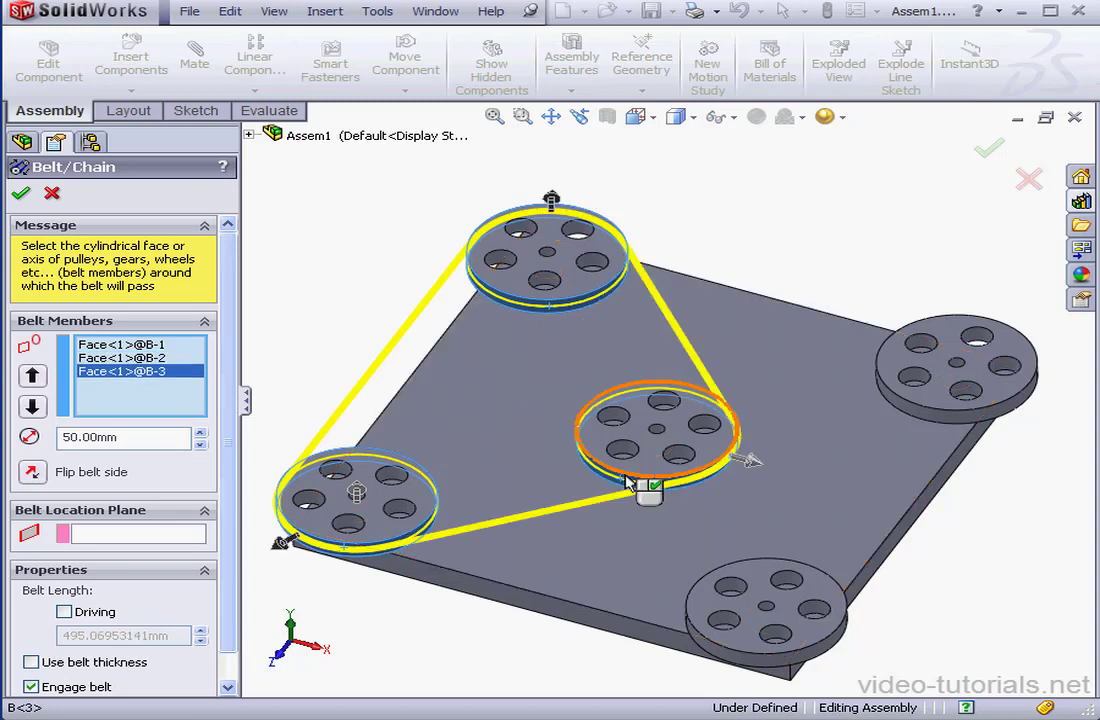
click(737, 653)
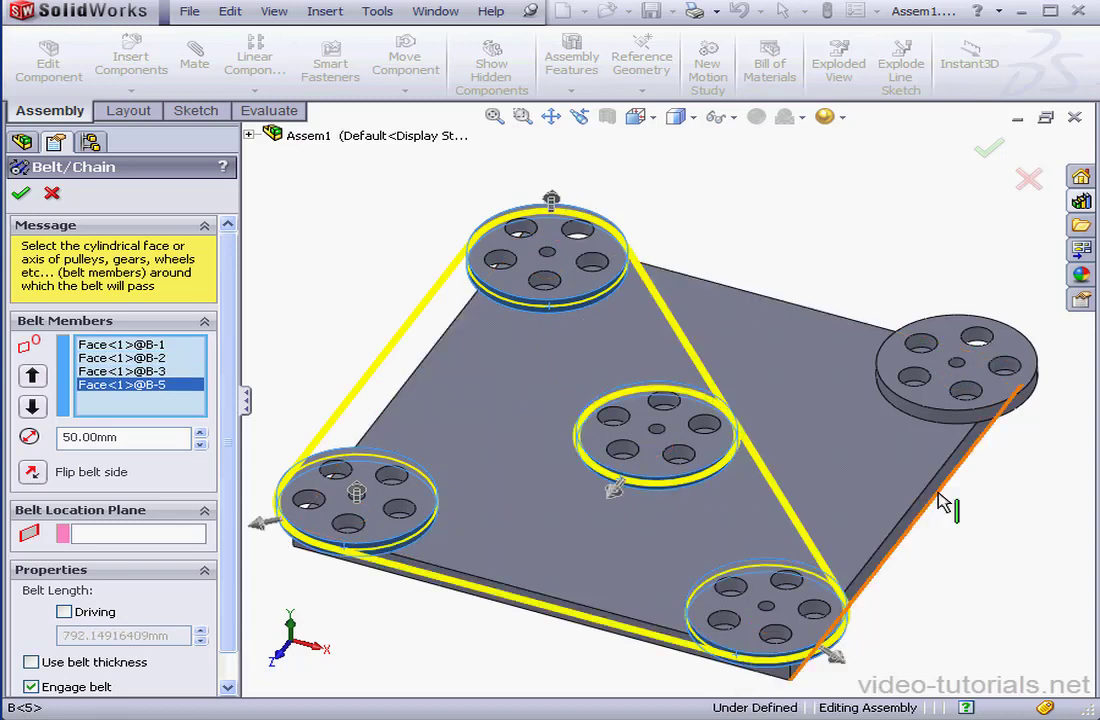
click(948, 408)
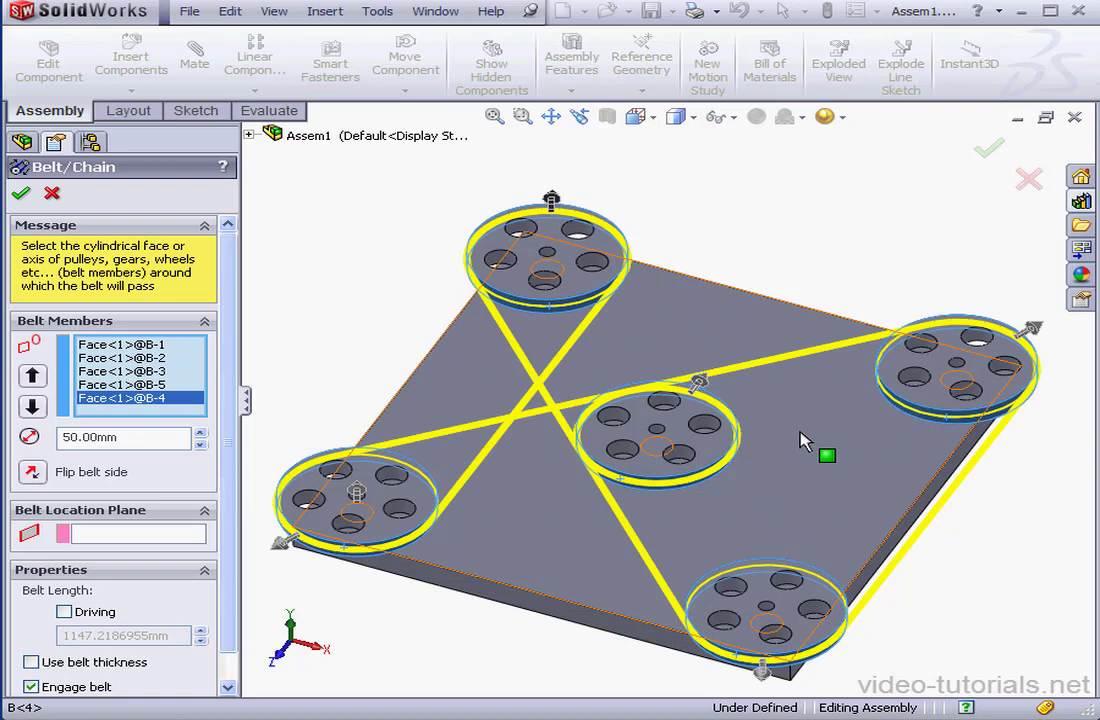
Step: Route the belt around the inner side of the centre pulley and order member B-4 before B-5, keeping the belt outside pulley B-1
click(700, 384)
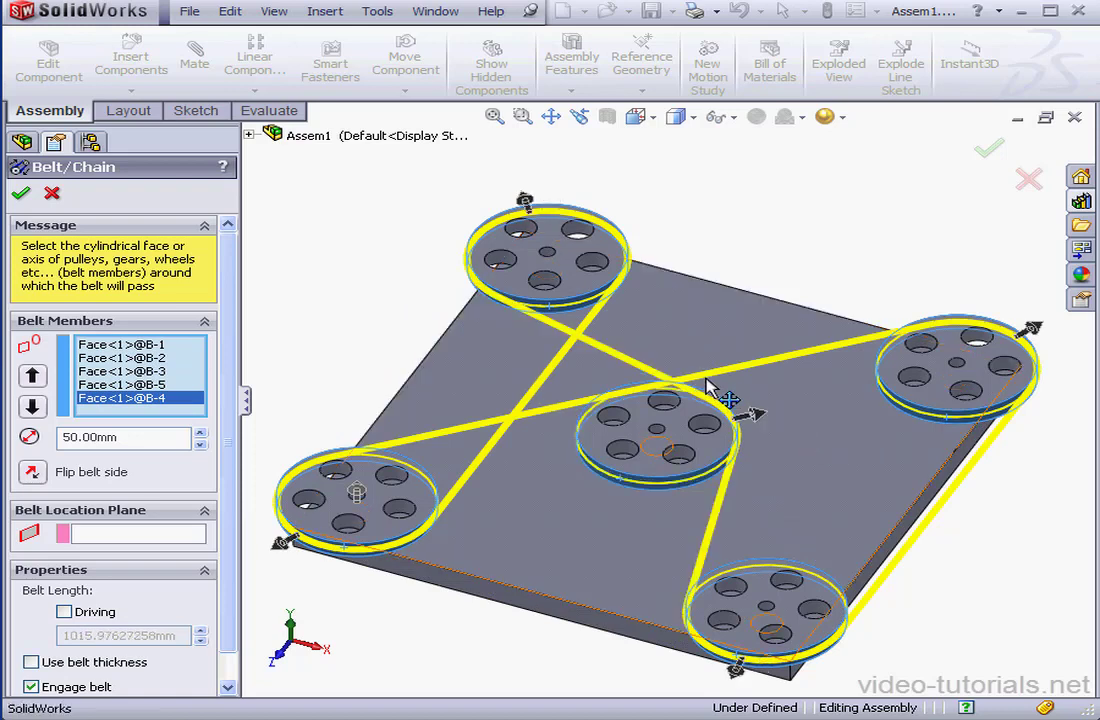
click(280, 542)
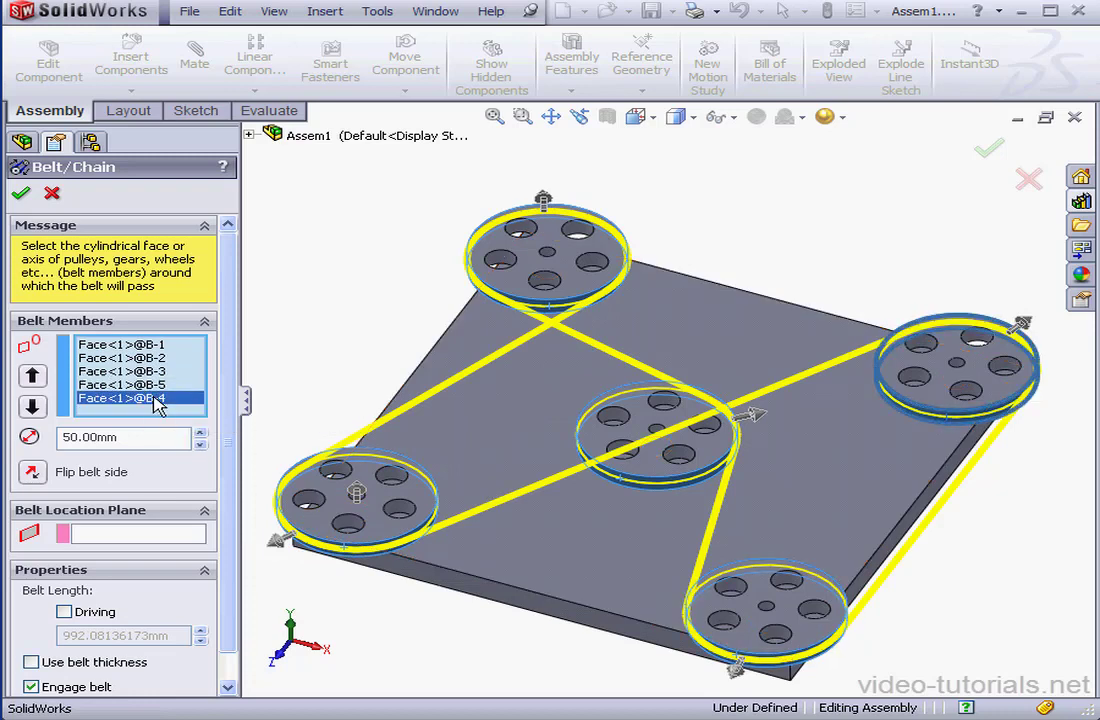
click(32, 375)
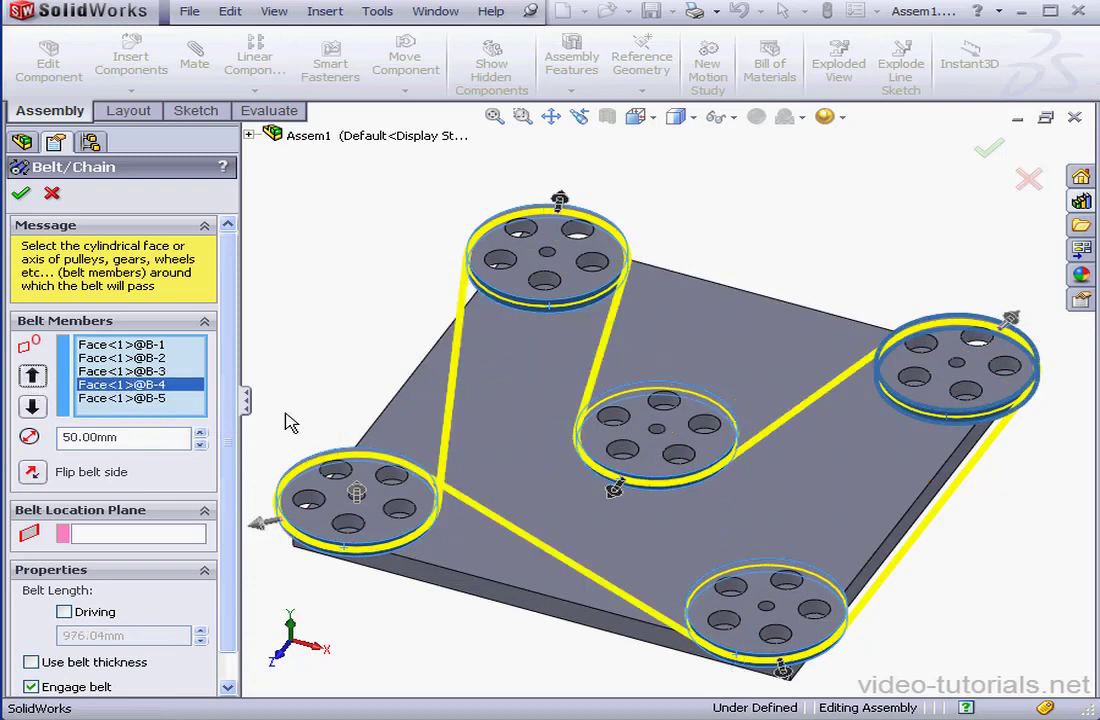
click(262, 522)
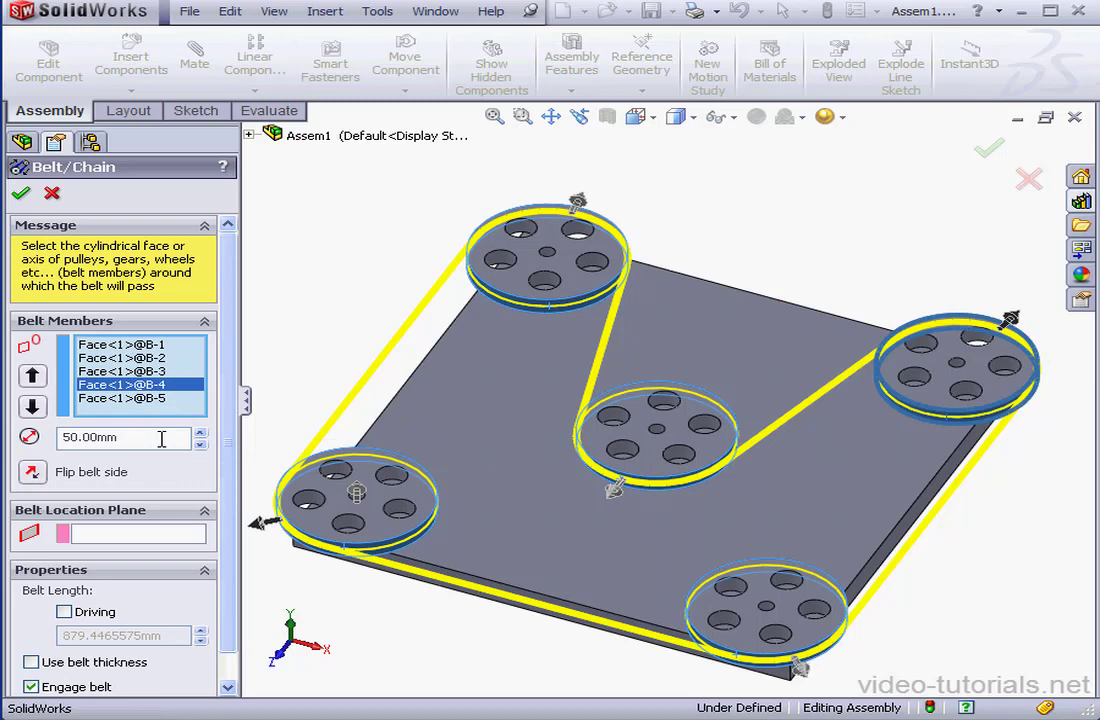
Step: Try a 70 mm diameter and a flipped belt side on member B-4, restoring 50 mm and the original side
click(200, 433)
click(200, 433)
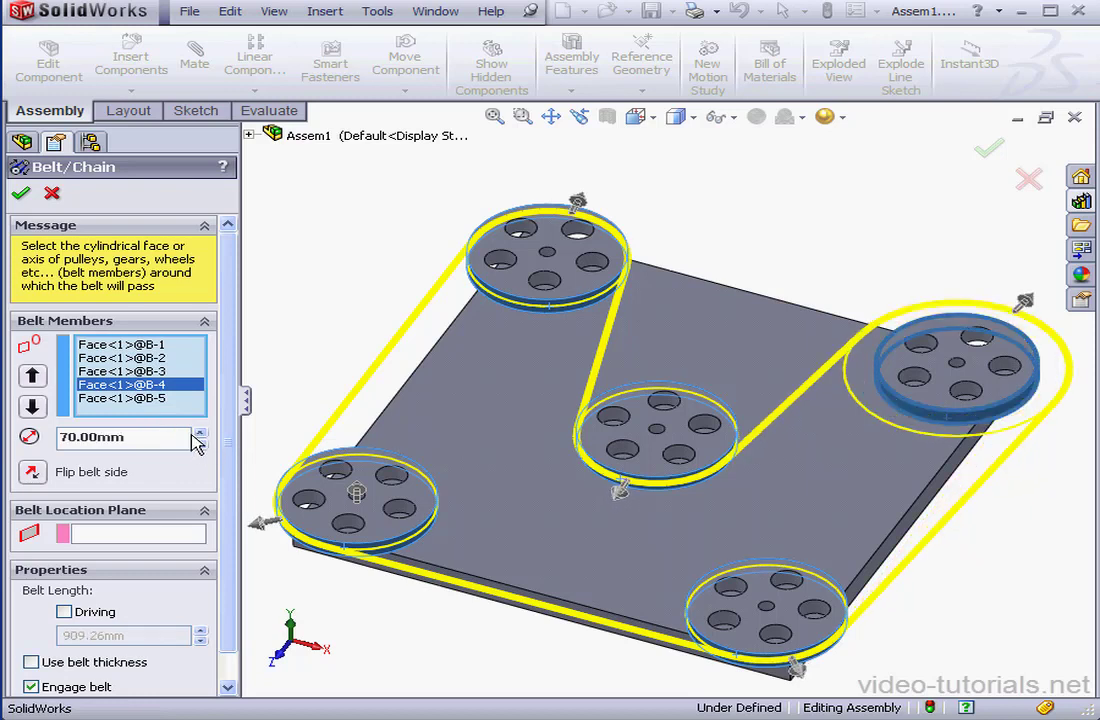
drag(160, 437, 5, 437)
text(0)
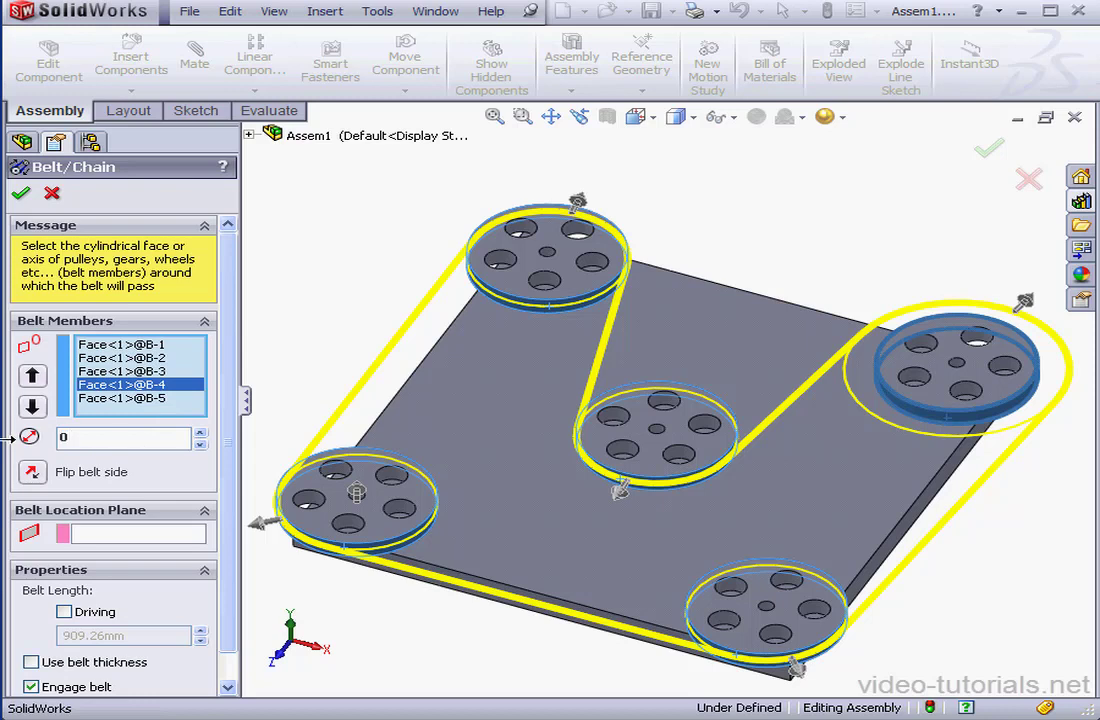
key(Home)
text(5)
key(Return)
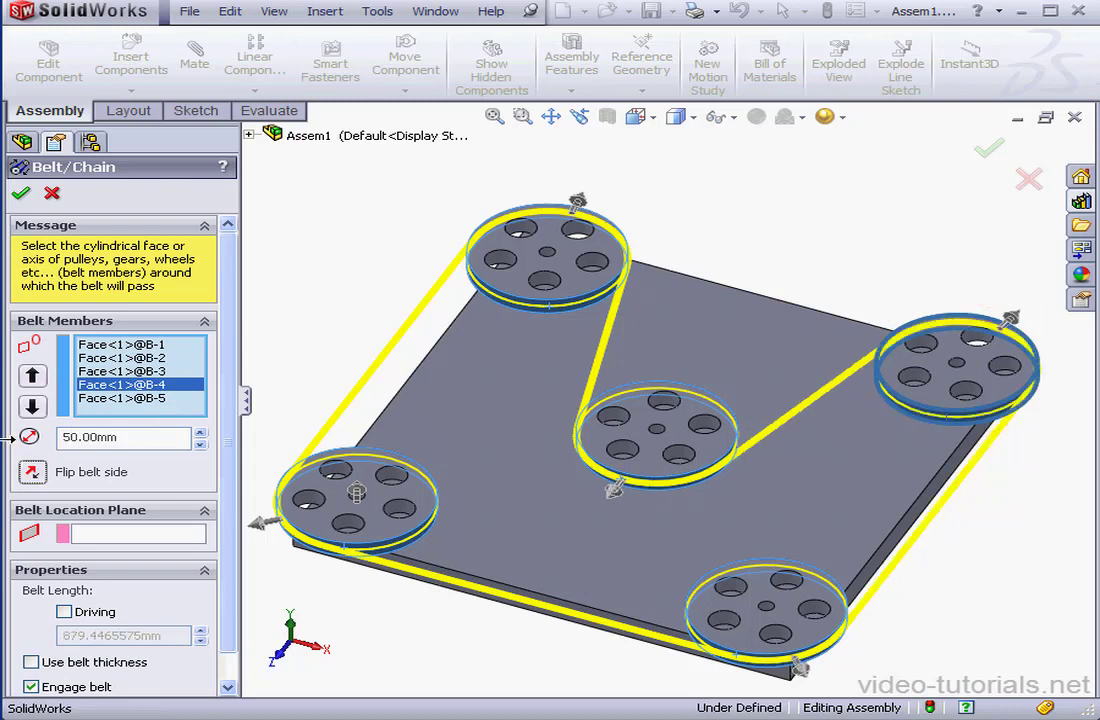
click(33, 474)
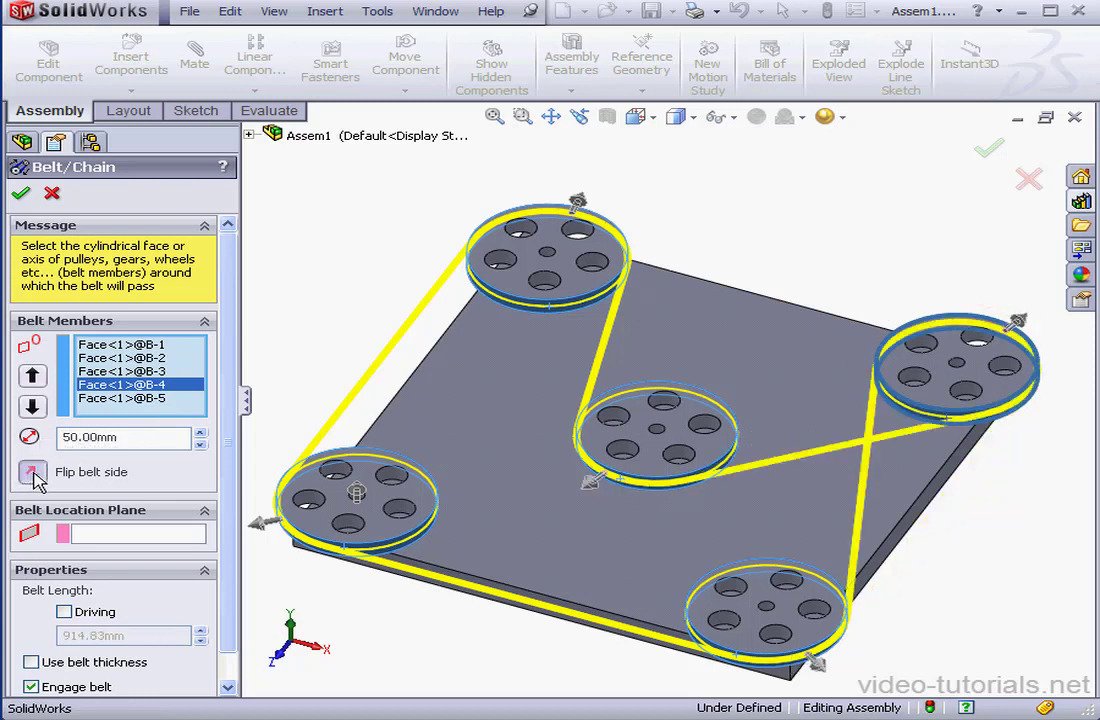
click(33, 474)
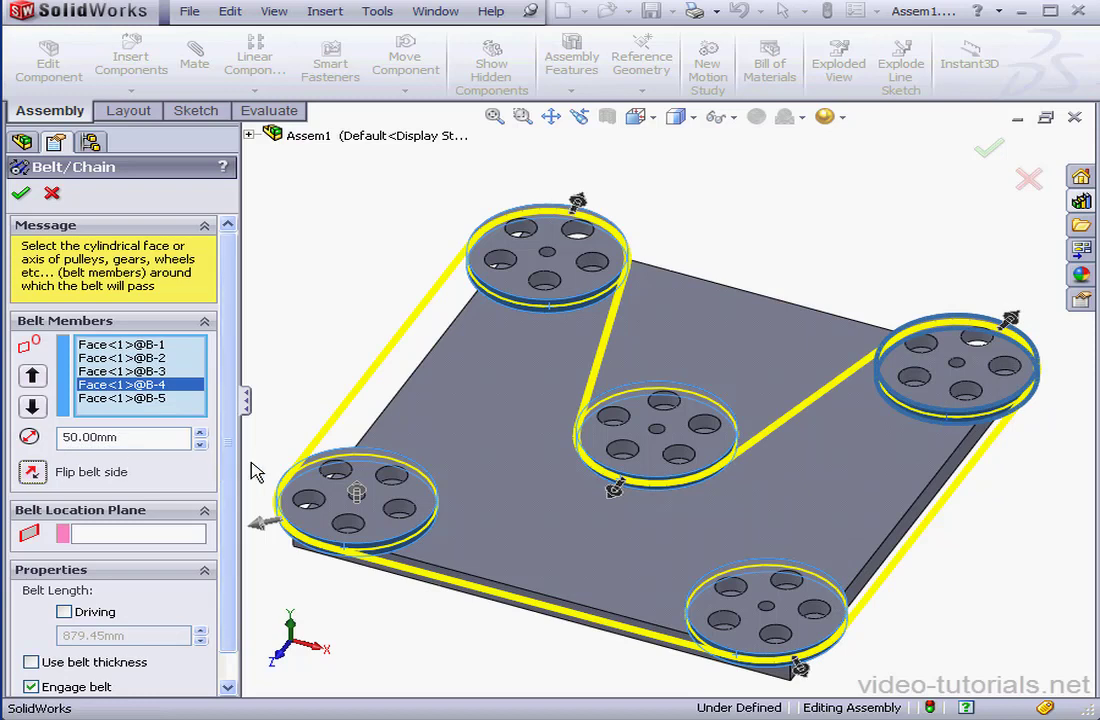
Step: Try the base plate's top face as the belt location plane and remove that selection
scroll(234, 490, down, 2)
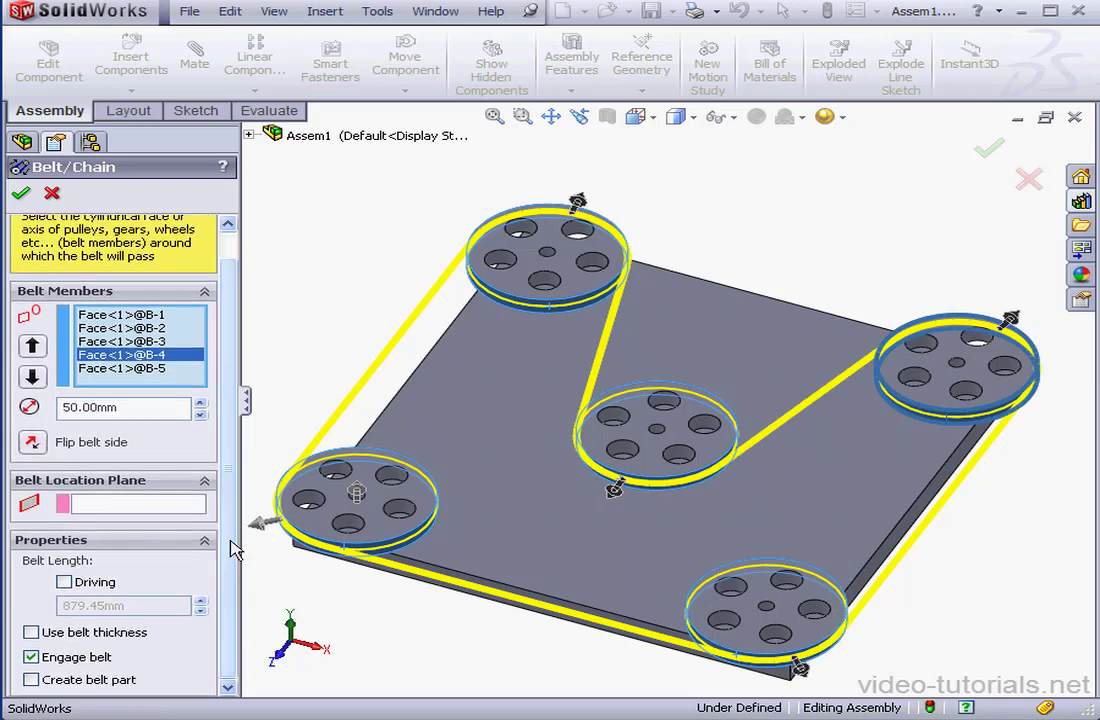
click(145, 505)
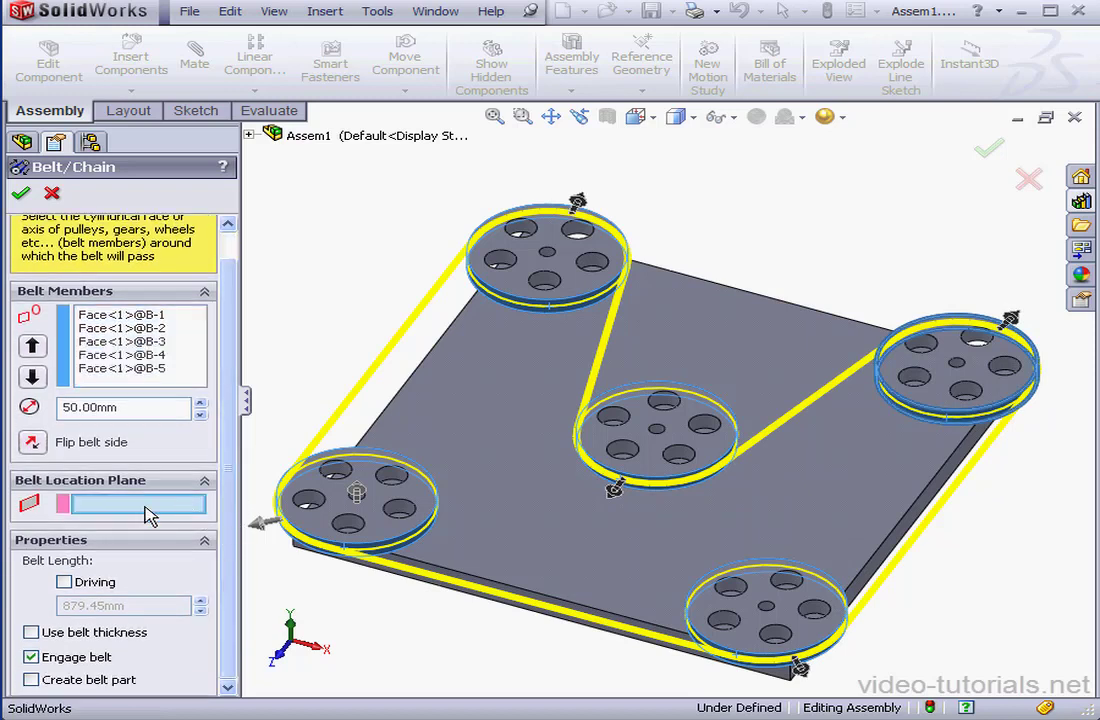
click(497, 513)
right_click(157, 507)
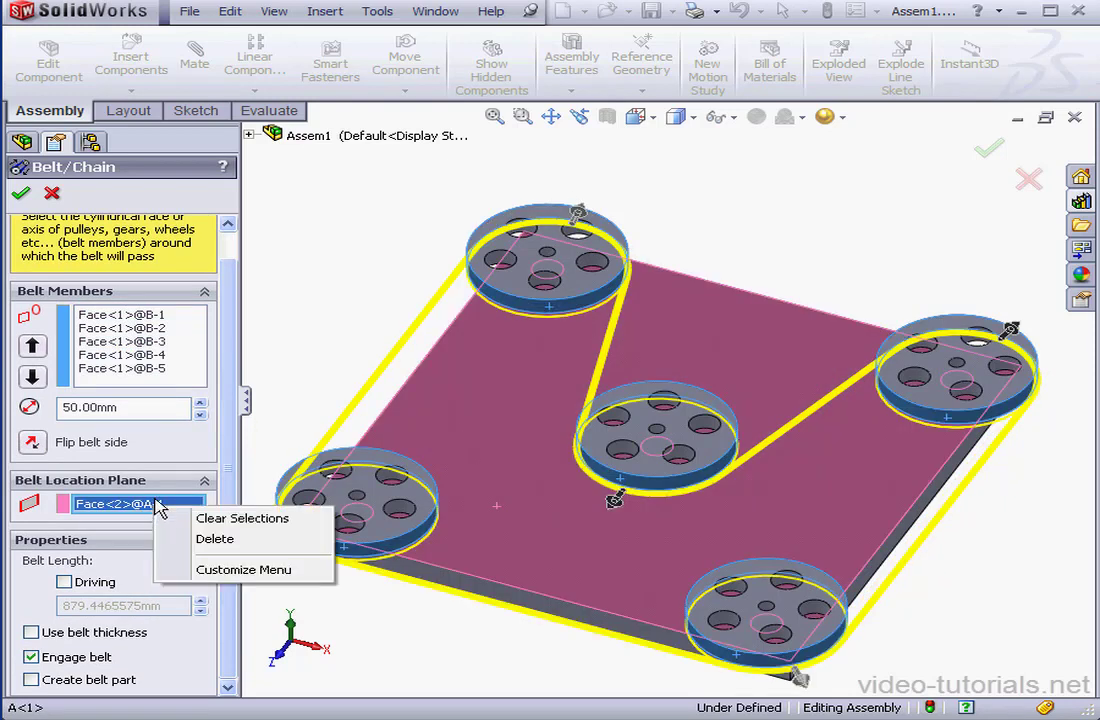
click(216, 541)
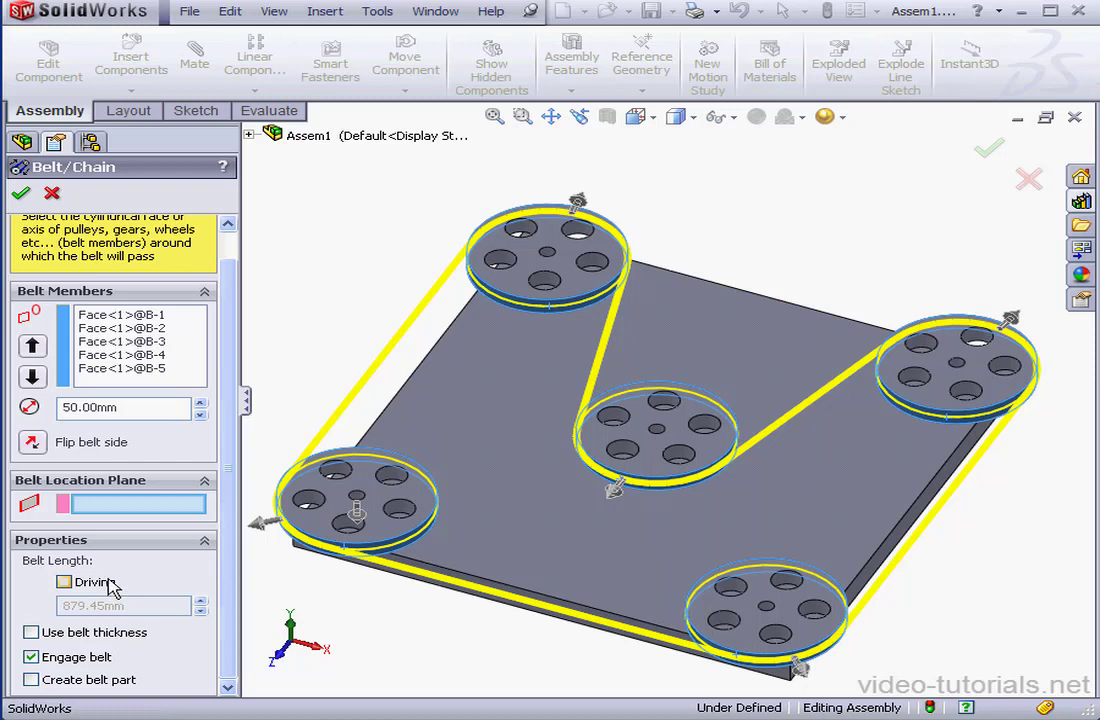
Step: Use a belt thickness of 3 mm, enable creation of a belt part, and finish the belt feature
click(31, 632)
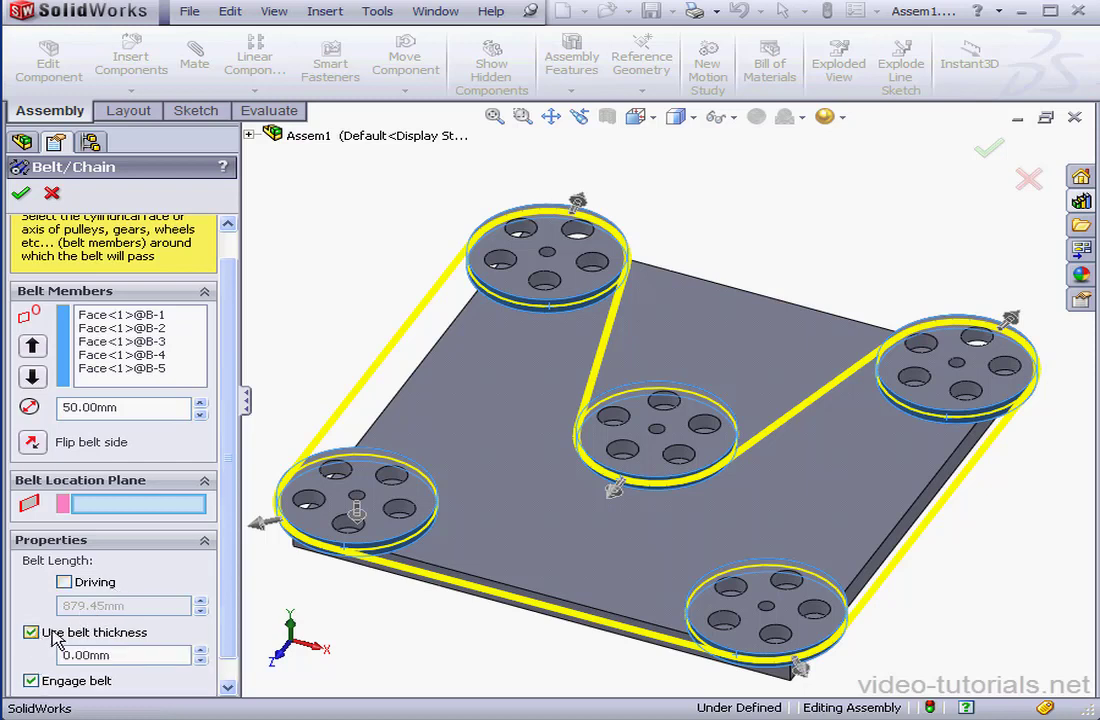
drag(140, 654, 36, 662)
text(3)
key(Return)
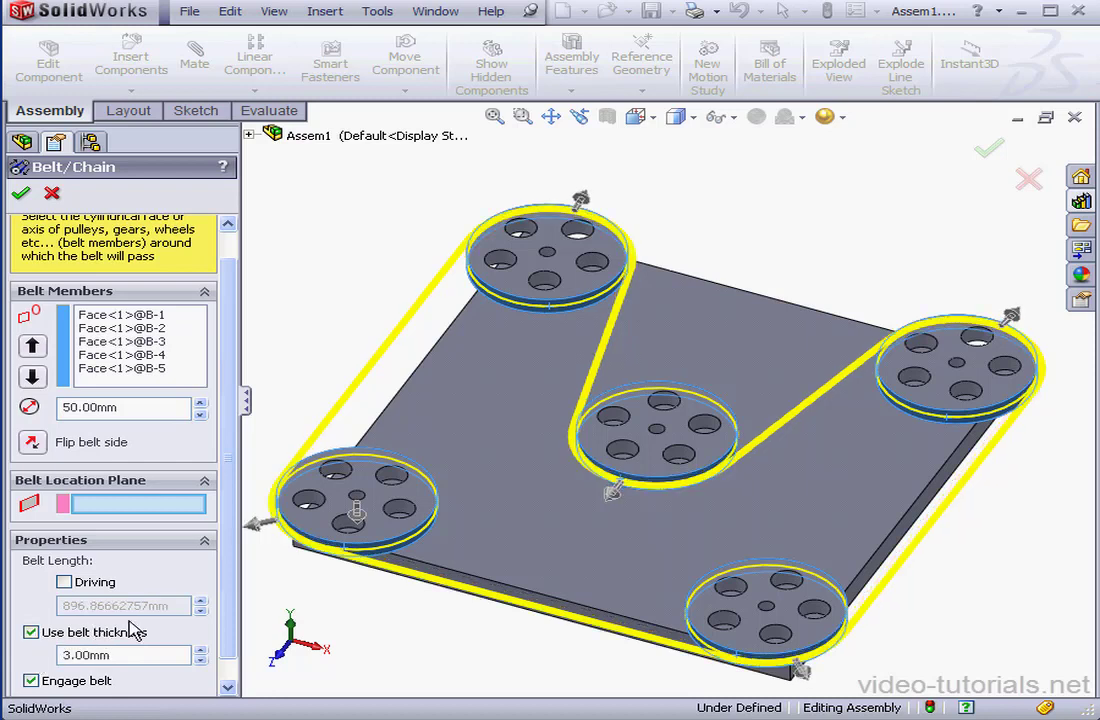
scroll(234, 645, down, 1)
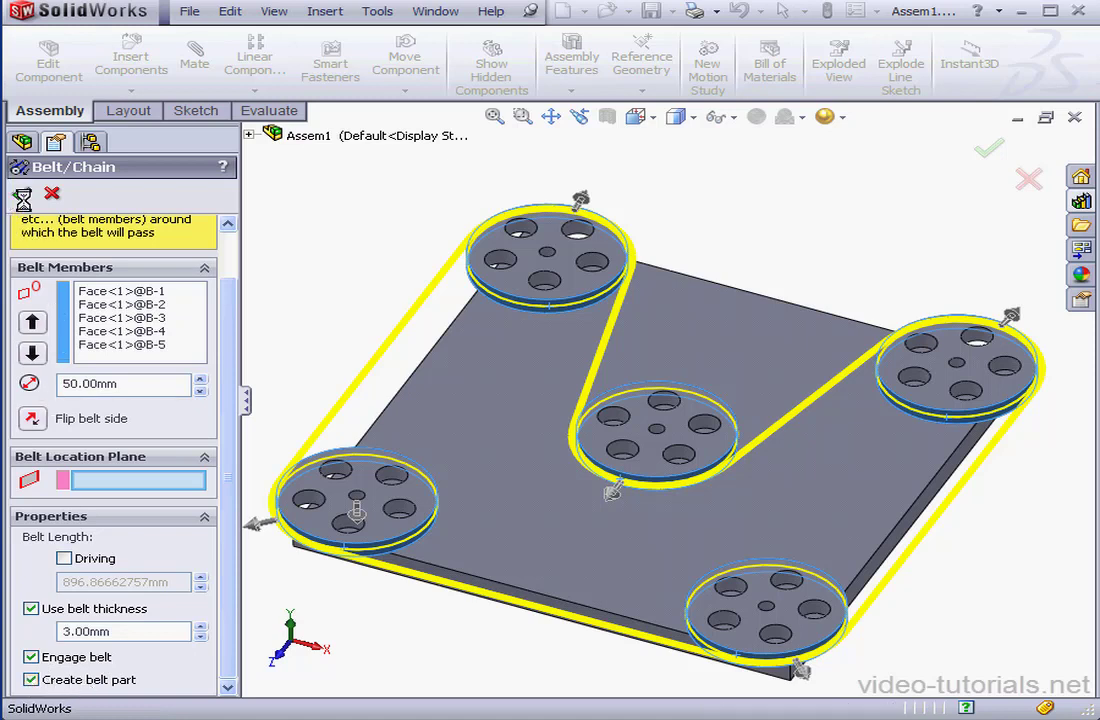
click(20, 192)
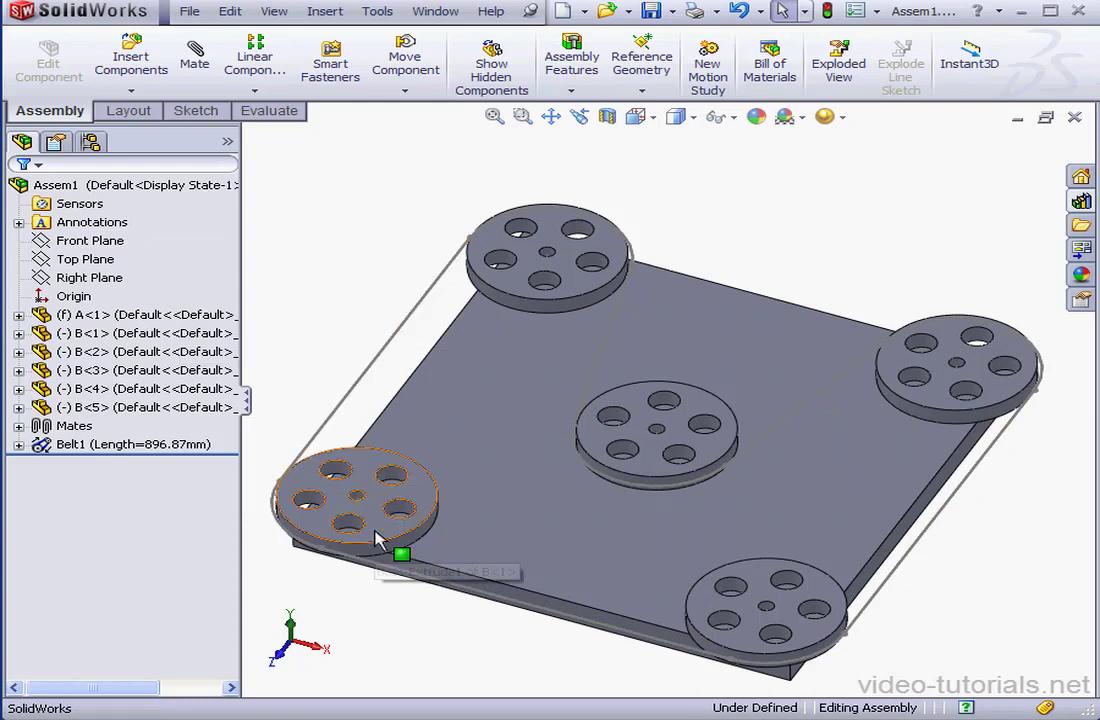
Step: Rotate pulley B<1> to test the belt drive and examine the belt mates in the assembly's mate list
drag(374, 527, 315, 470)
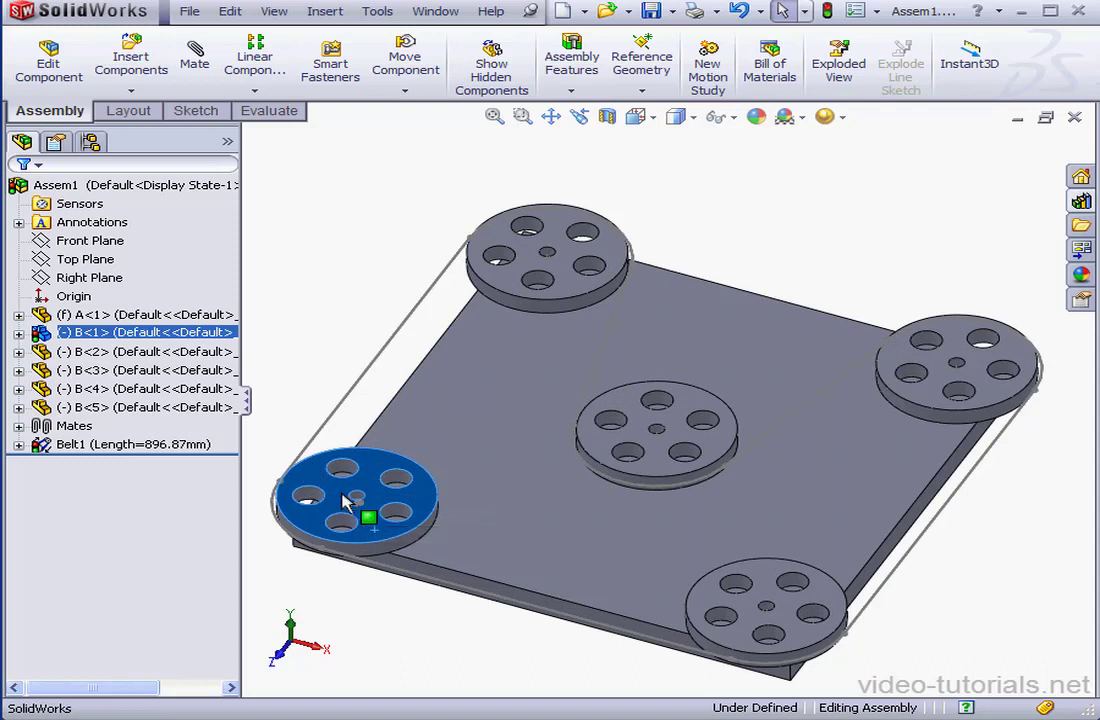
click(18, 427)
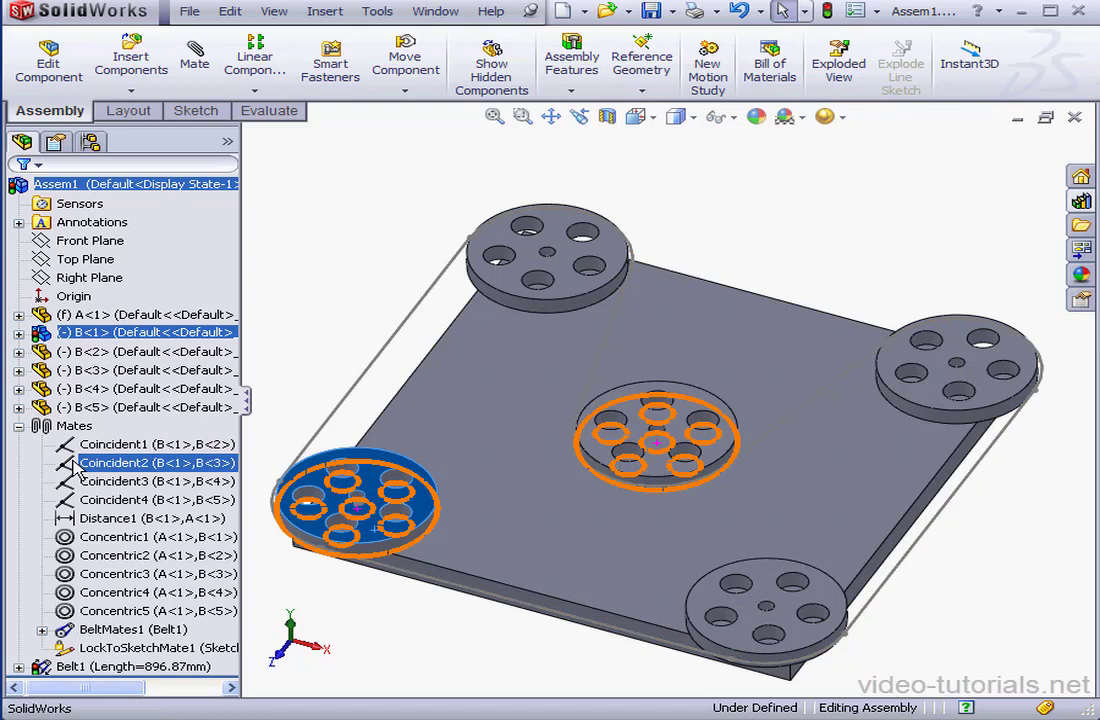
click(42, 630)
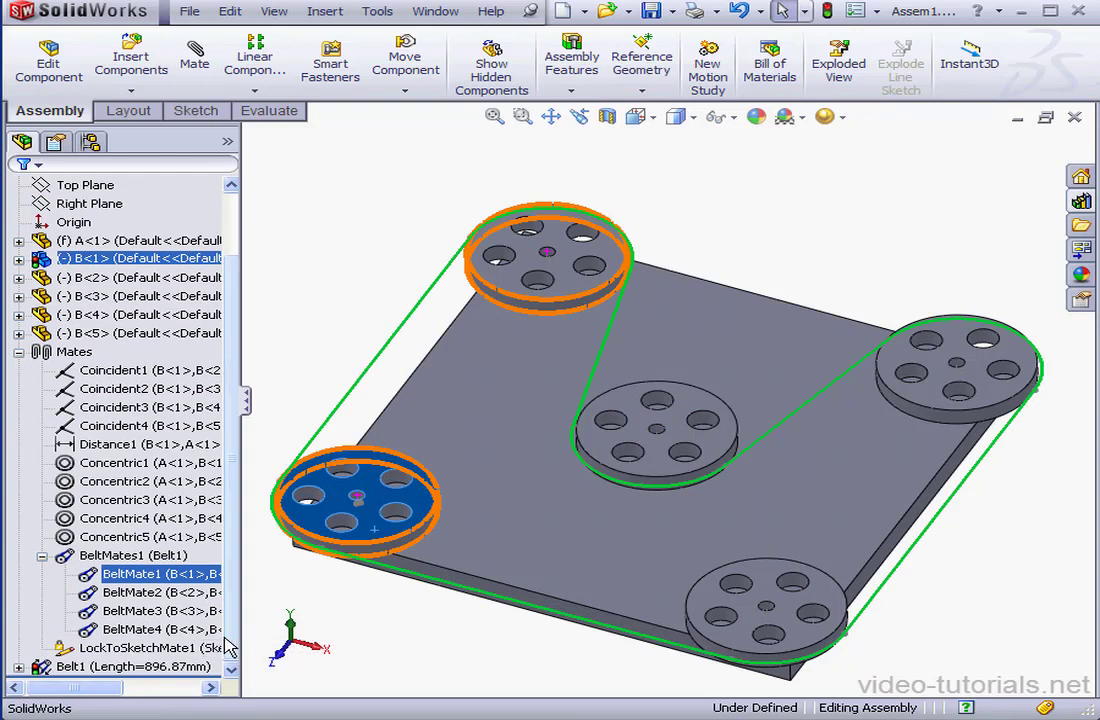
click(18, 352)
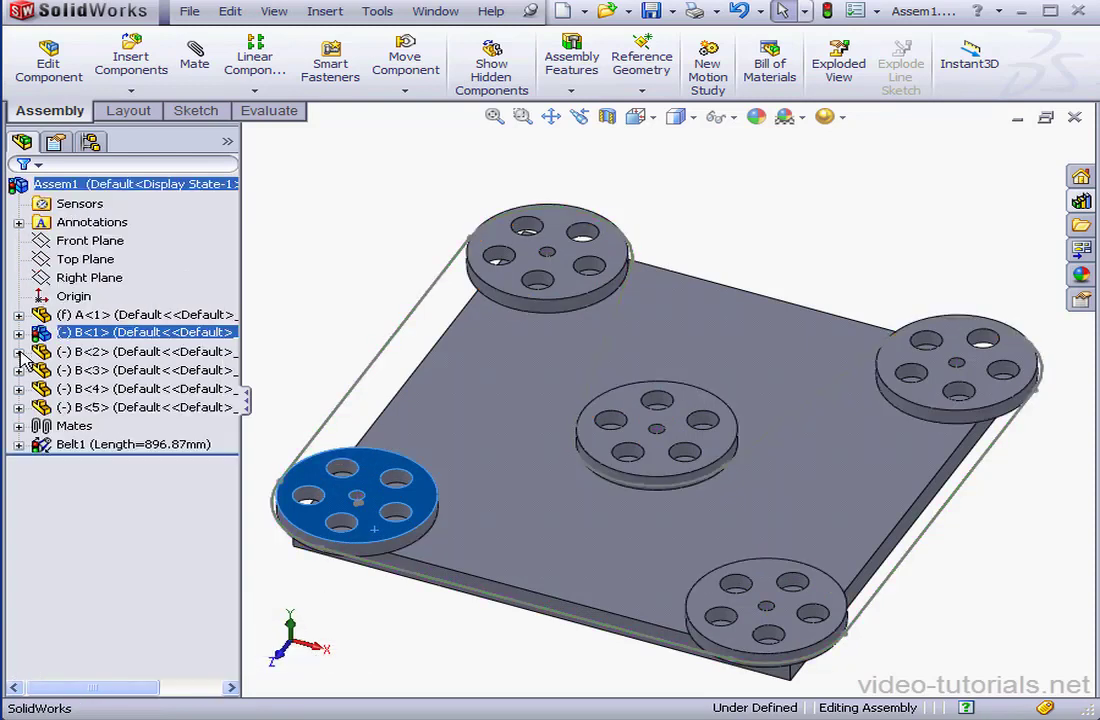
Step: Open the belt part under Belt1 for in-context editing, examine its derived sketch entry, and return to the assembly
click(18, 444)
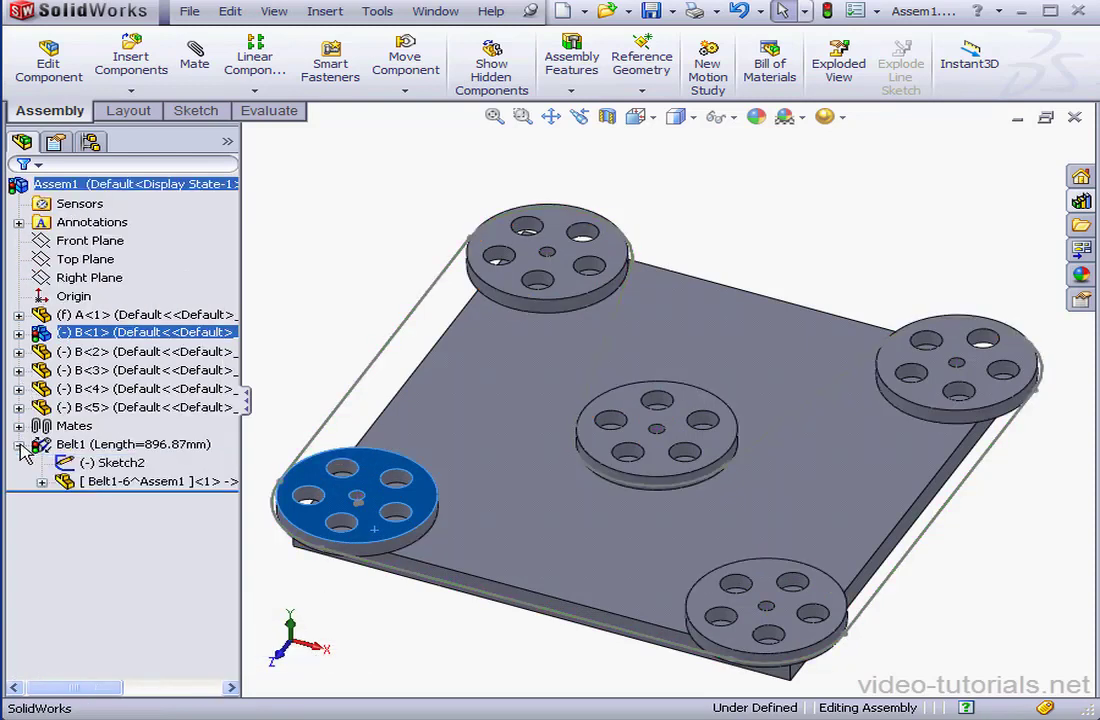
right_click(100, 487)
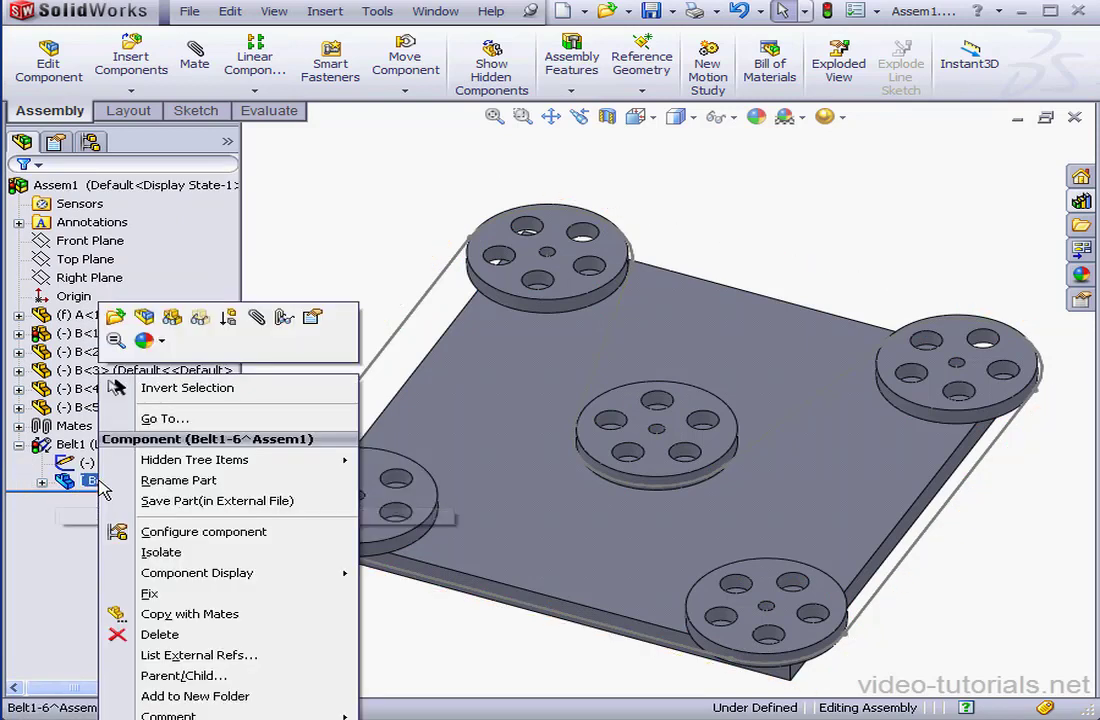
click(145, 320)
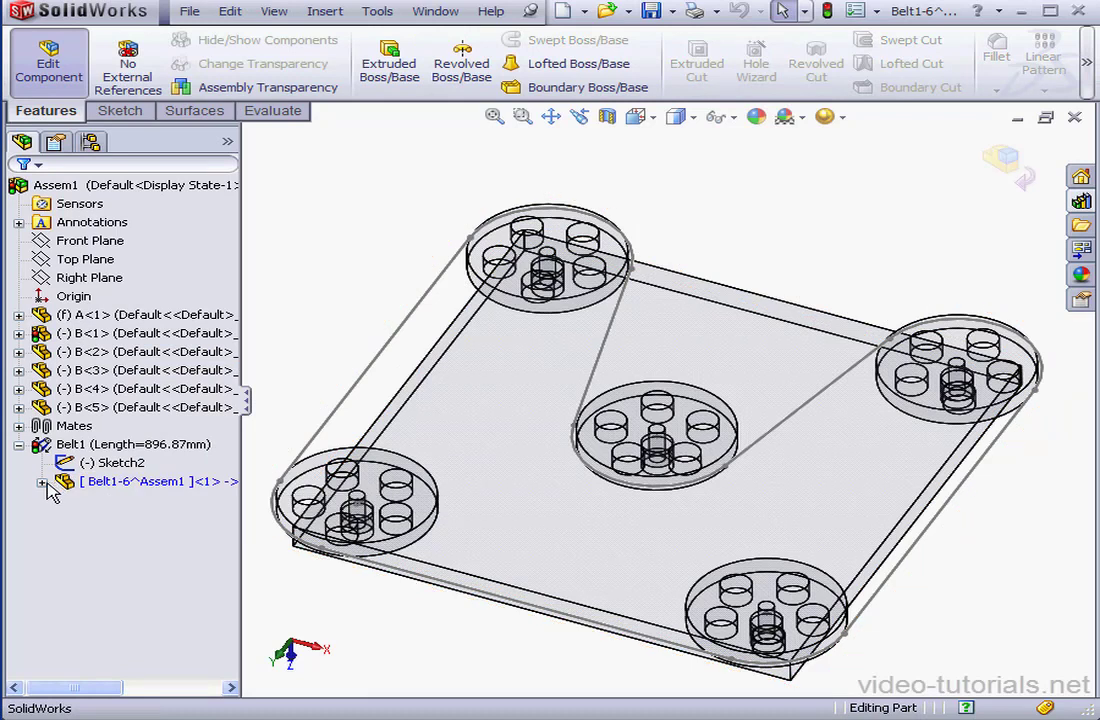
click(42, 483)
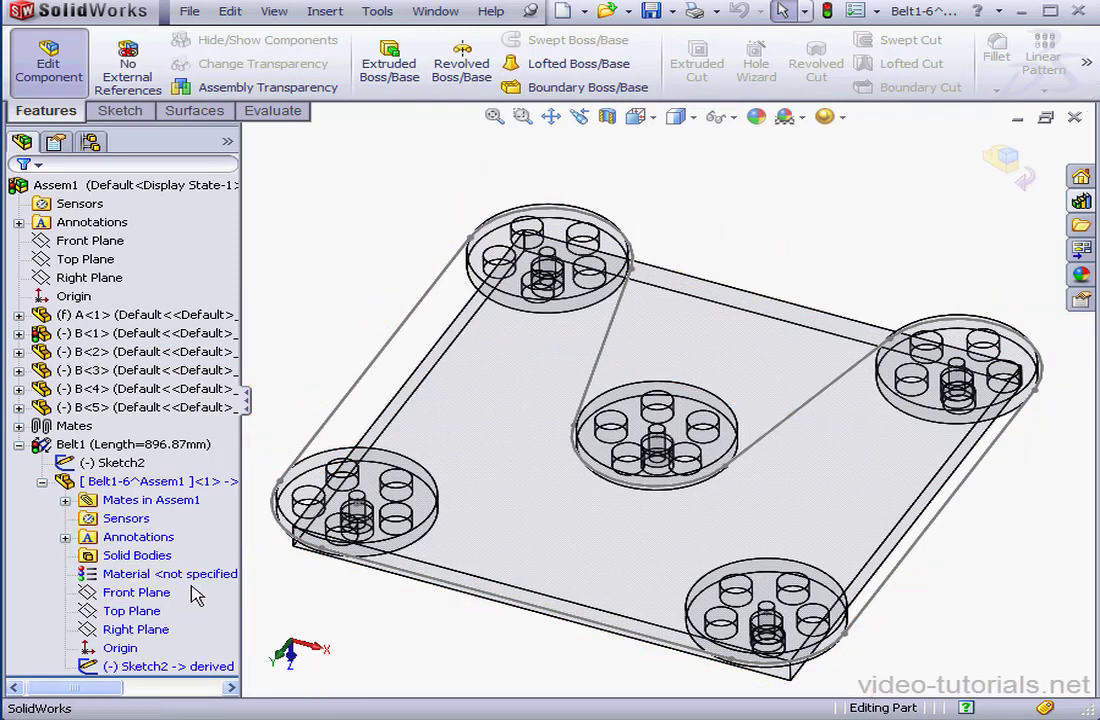
click(1018, 178)
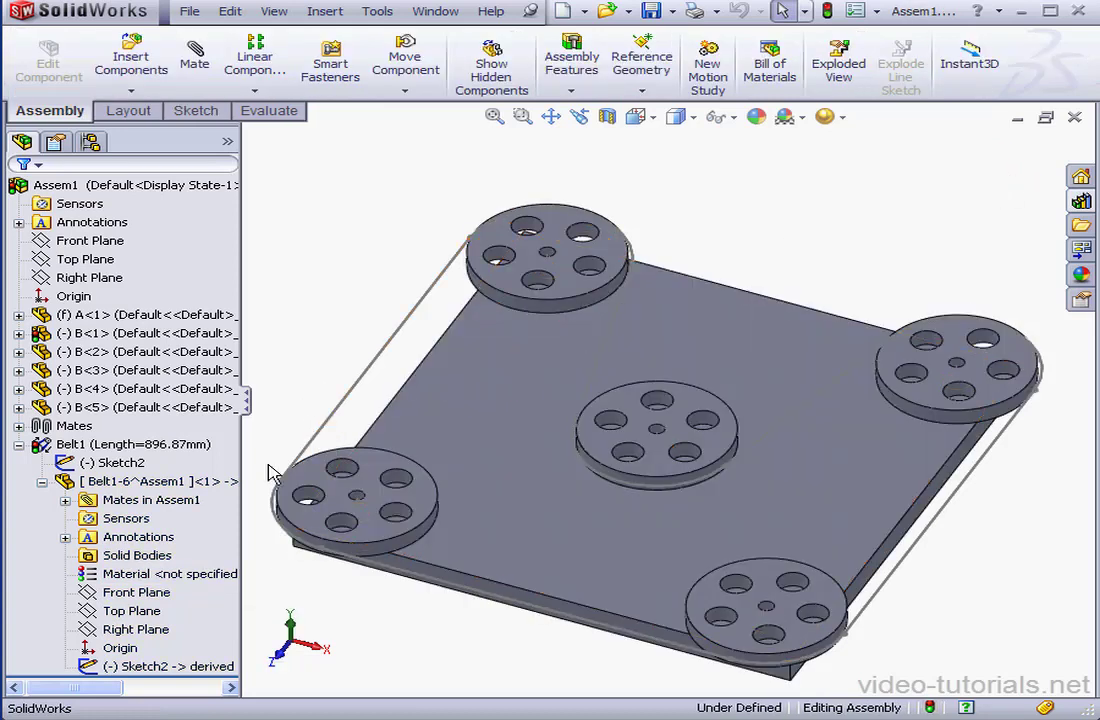
Step: Disengage the belt in the Belt1 feature and rotate pulley B<1> to test it
click(116, 463)
right_click(100, 445)
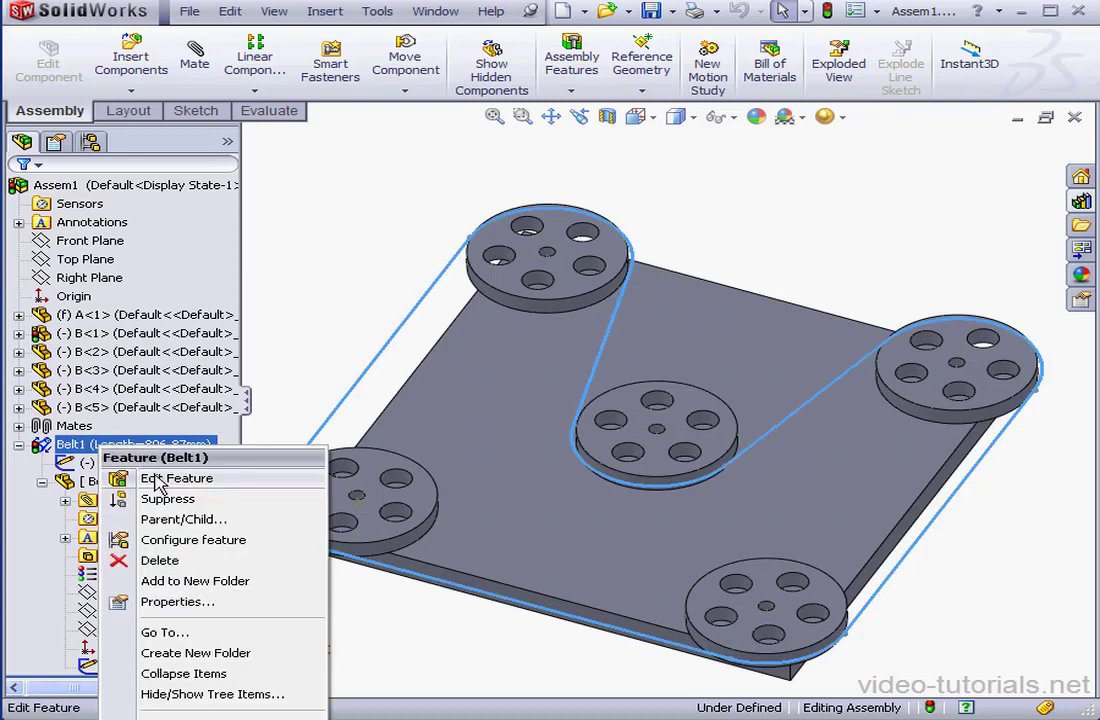
click(155, 480)
scroll(235, 425, down, 1)
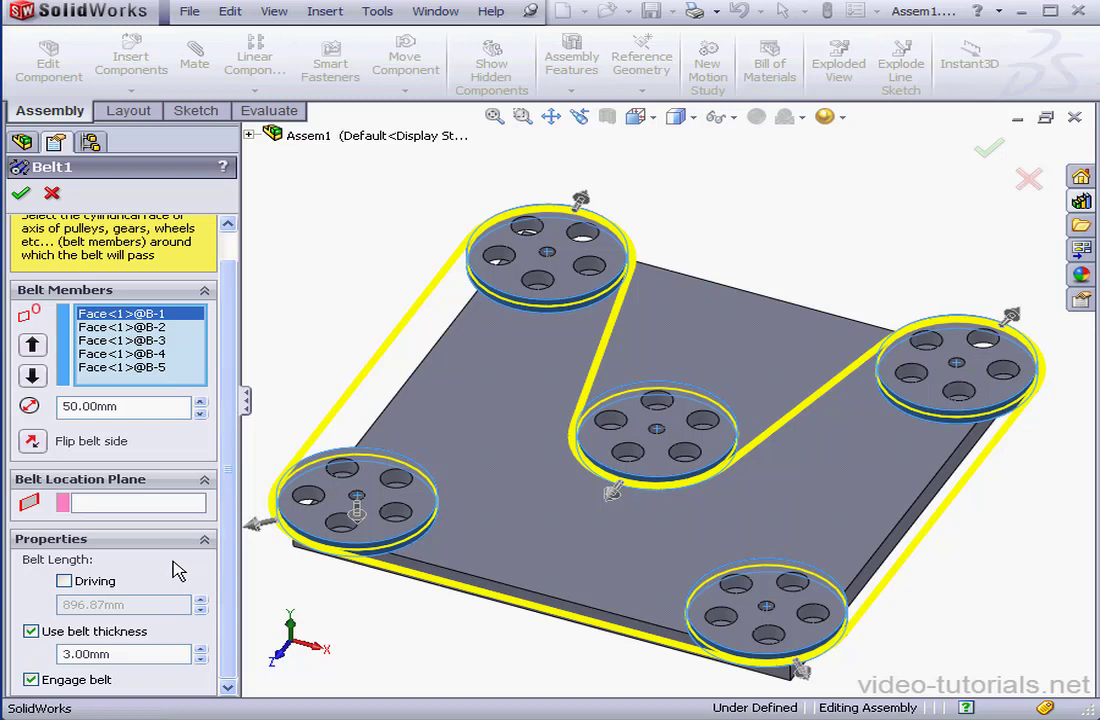
click(31, 681)
click(21, 193)
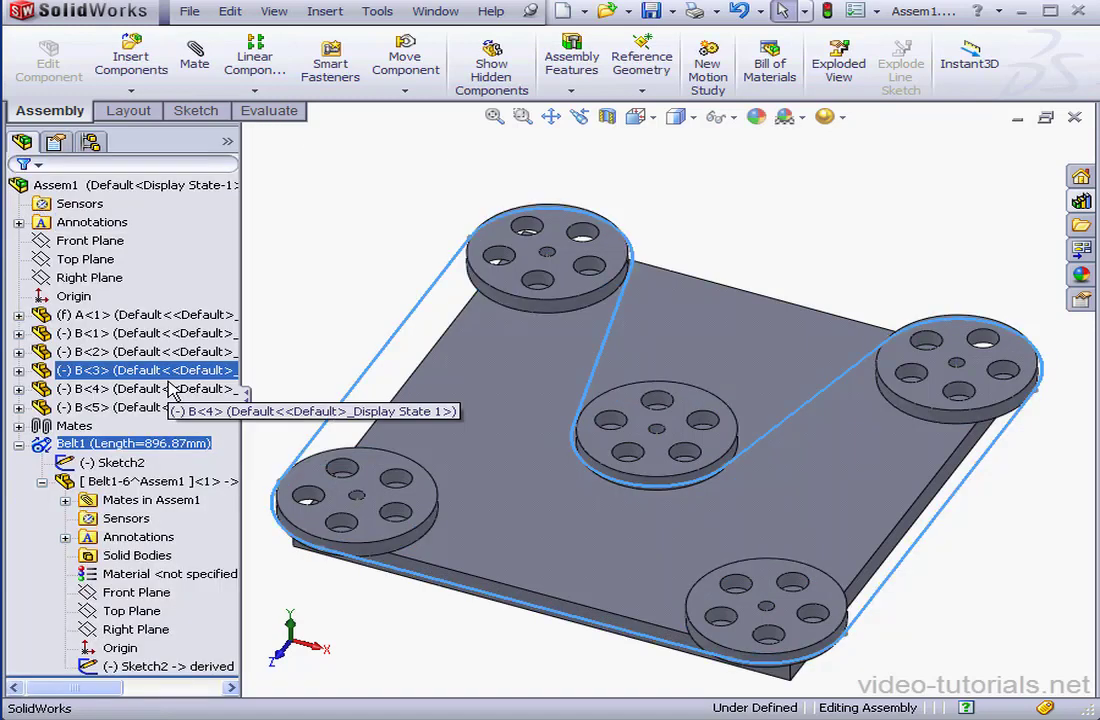
drag(378, 540, 400, 545)
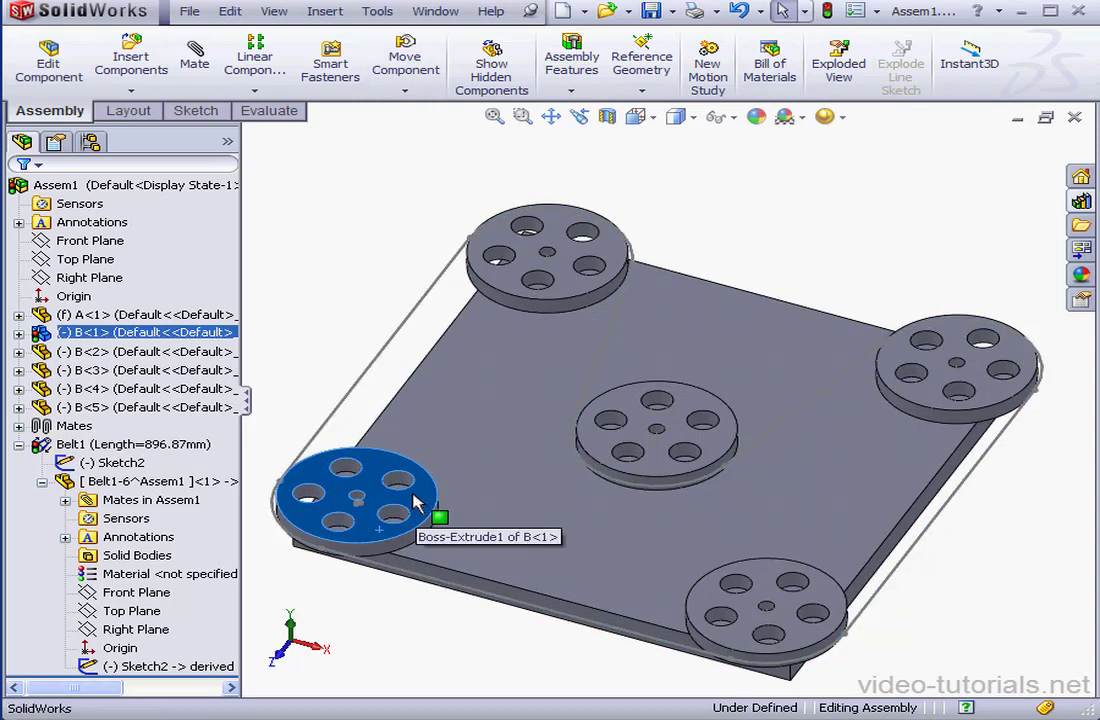